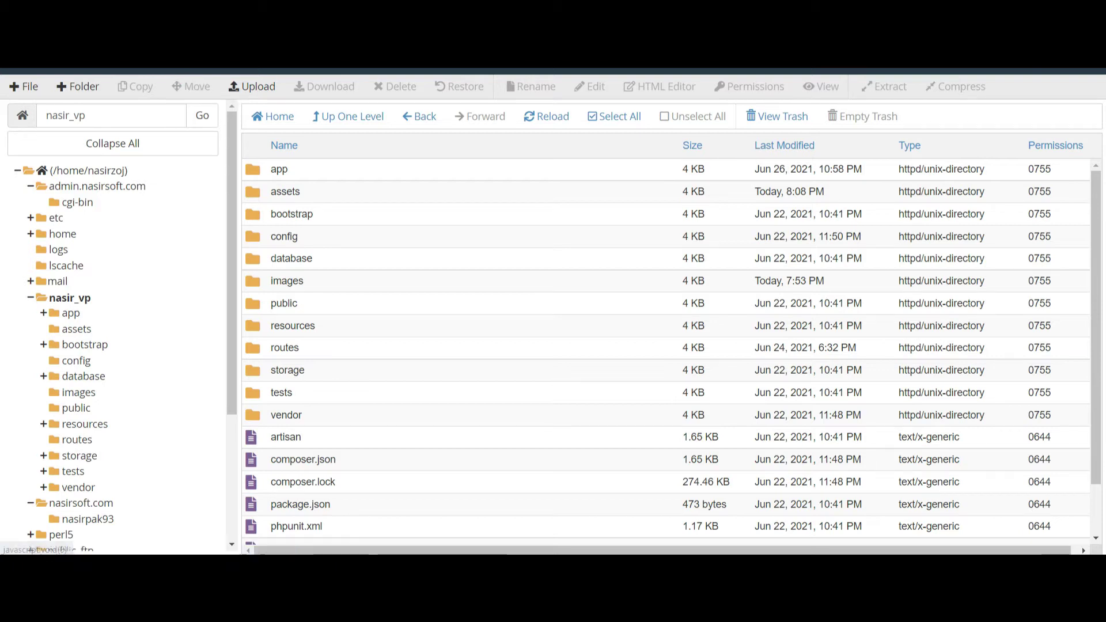
Browse the home directory to inspect nasir_vp/assets and the admin.nasirsoft.com folder
left_click(76, 171)
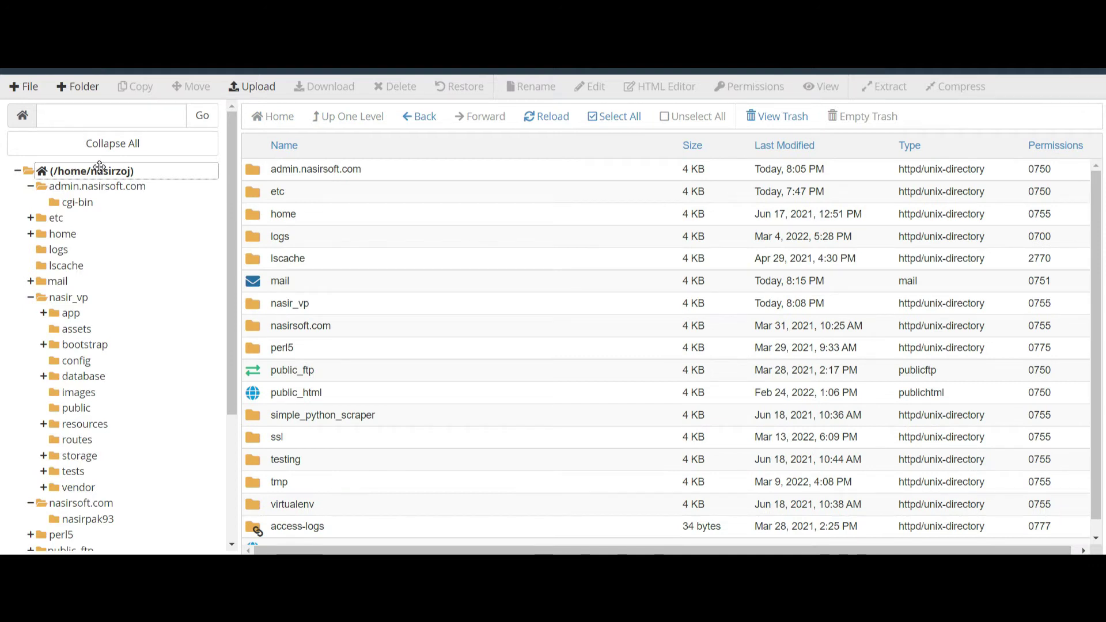
left_click(63, 298)
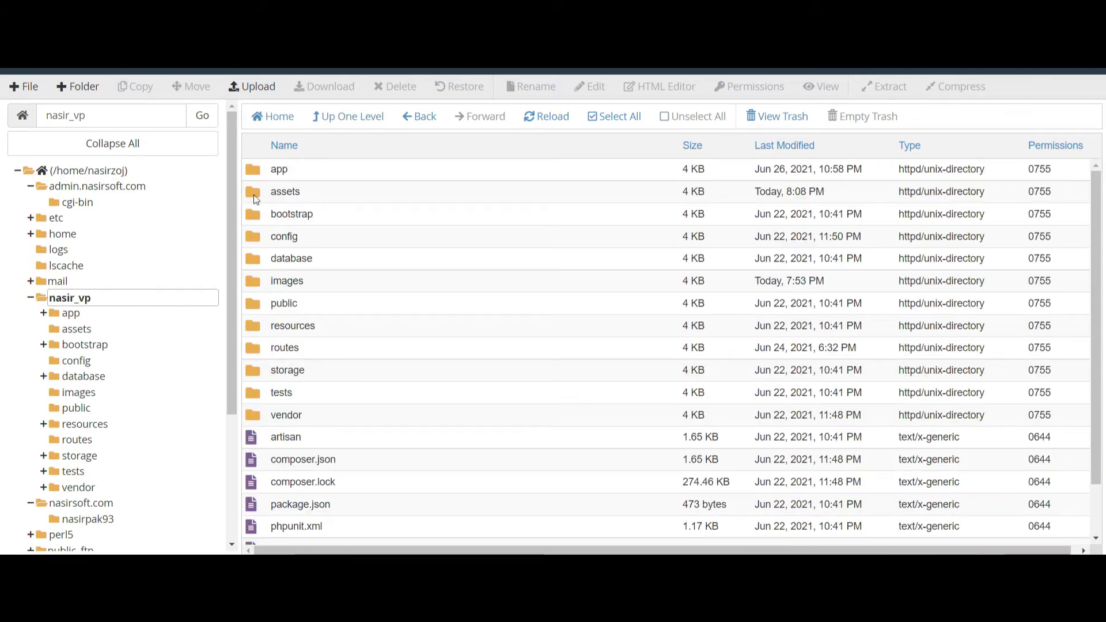
left_click(287, 192)
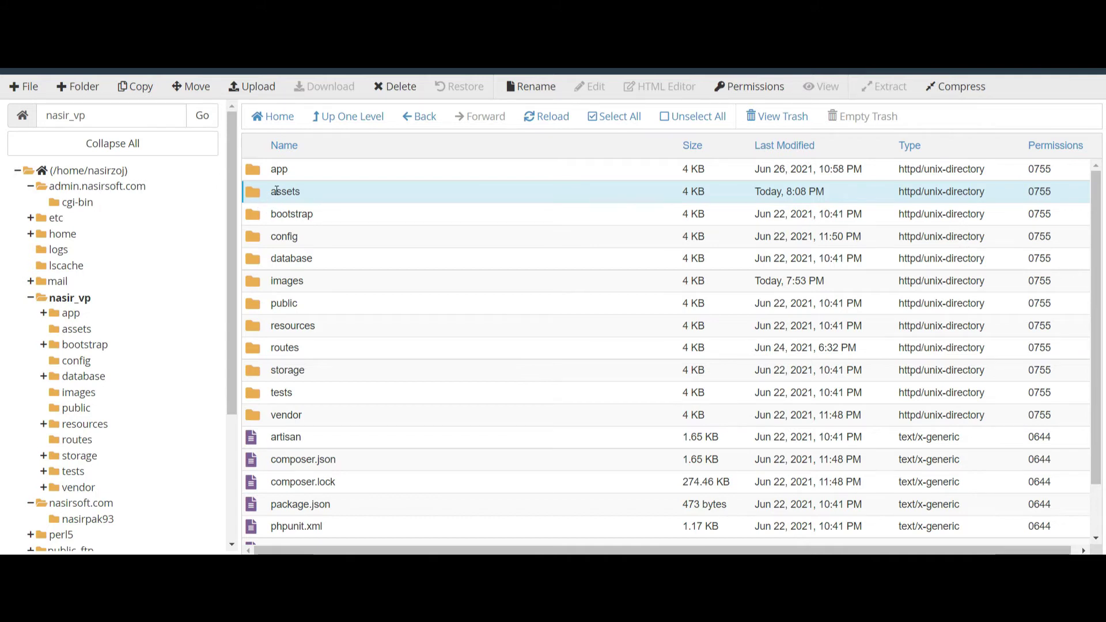
left_click(100, 193)
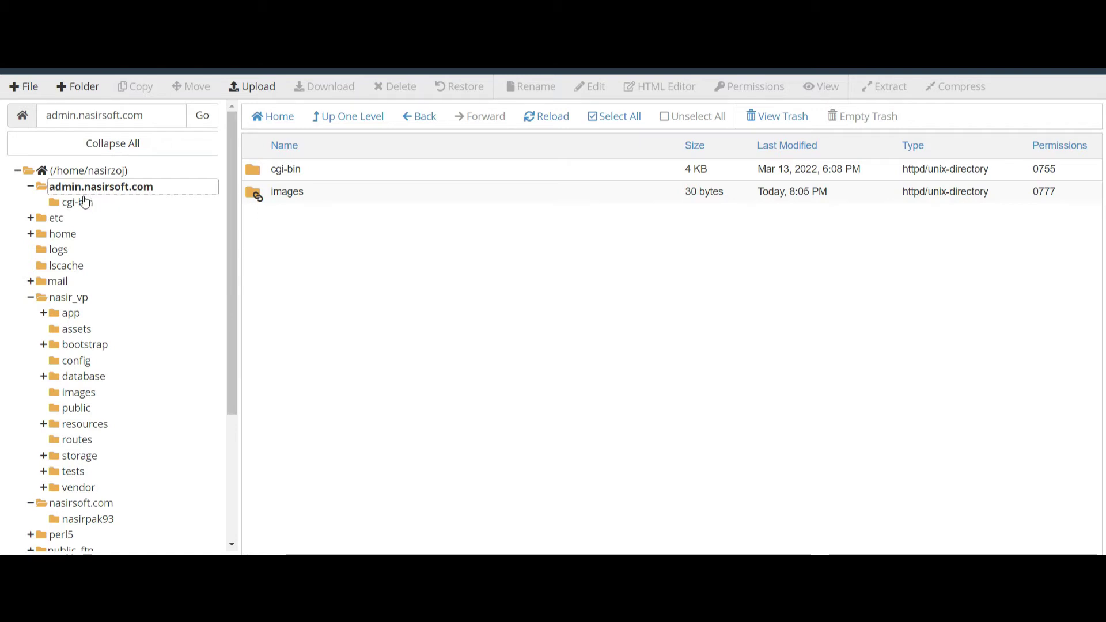
left_click(111, 185)
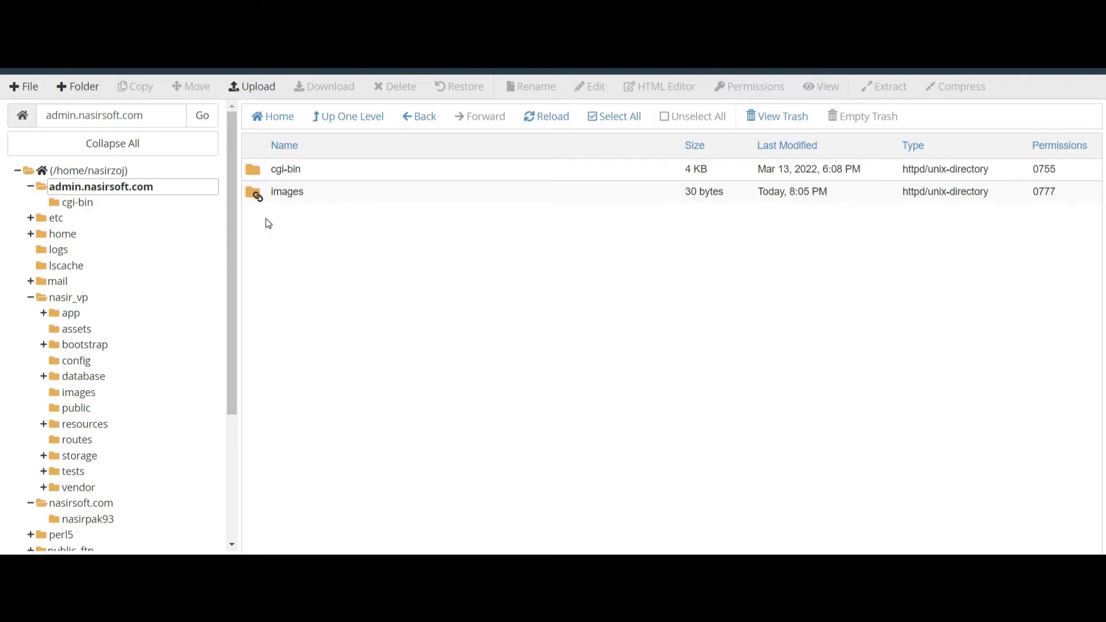
left_click(70, 297)
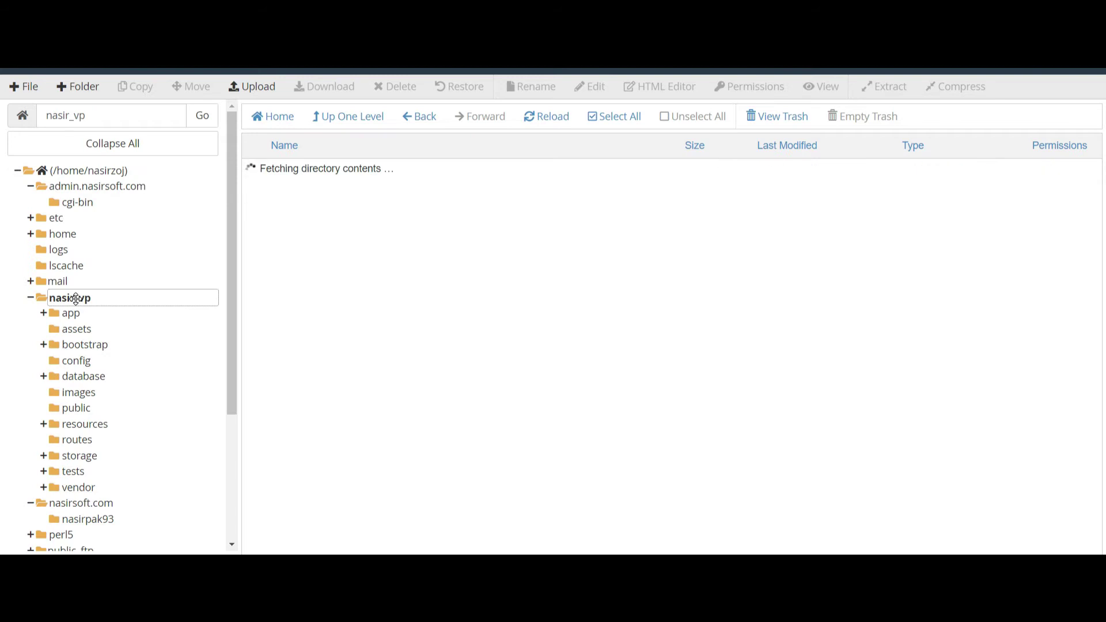
left_click(80, 330)
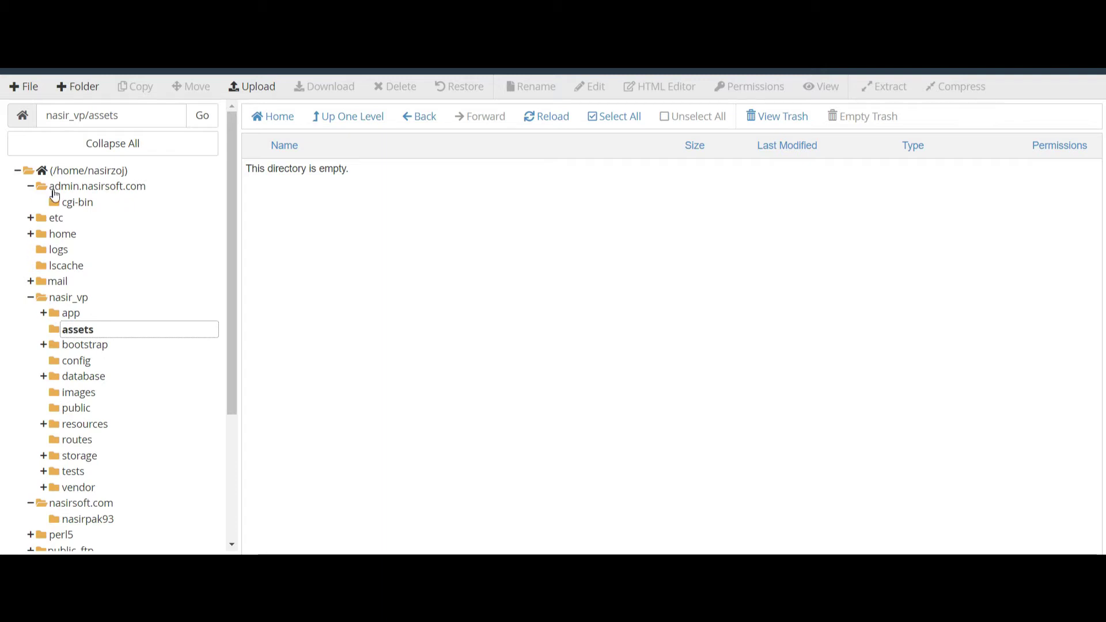
left_click(88, 172)
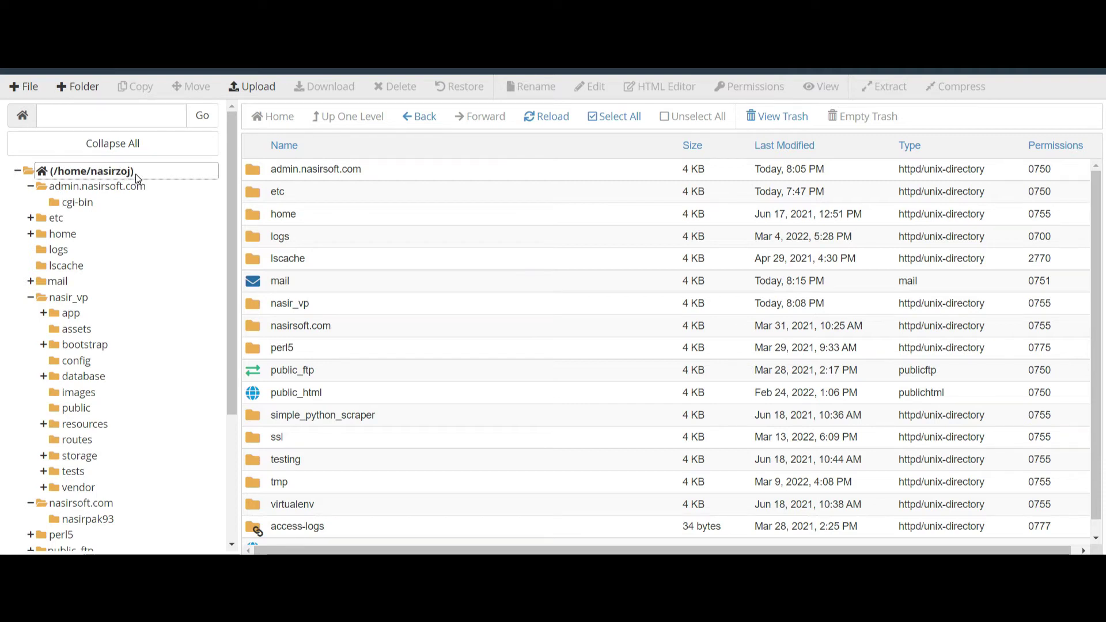
left_click(68, 298)
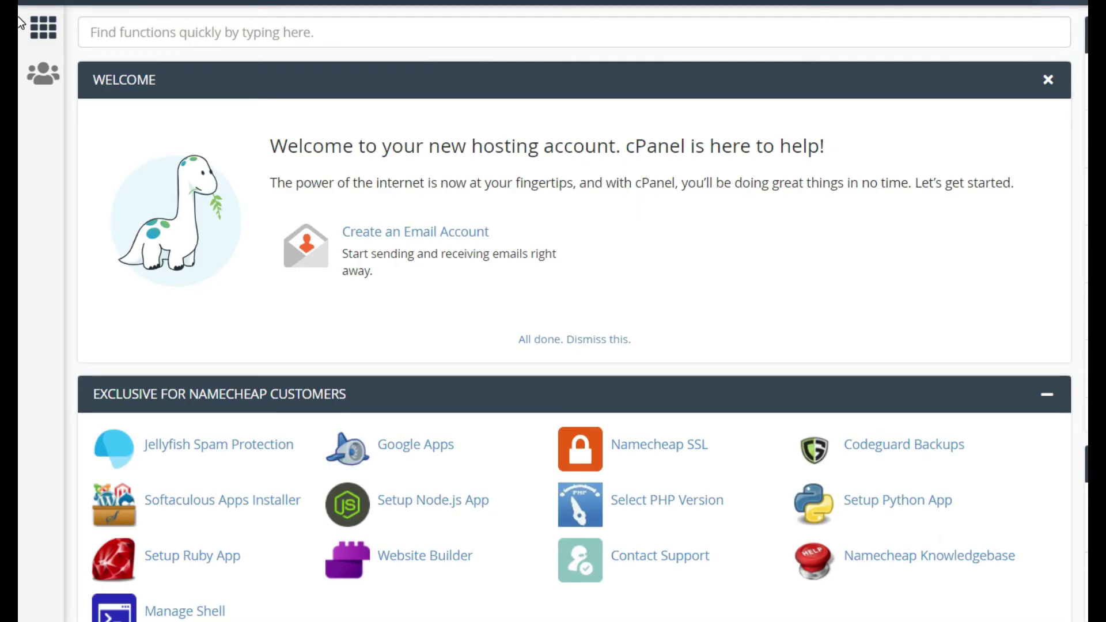
Open Terminal from the cPanel search and start ln -s "" with the cursor inside the quotes
type("termi")
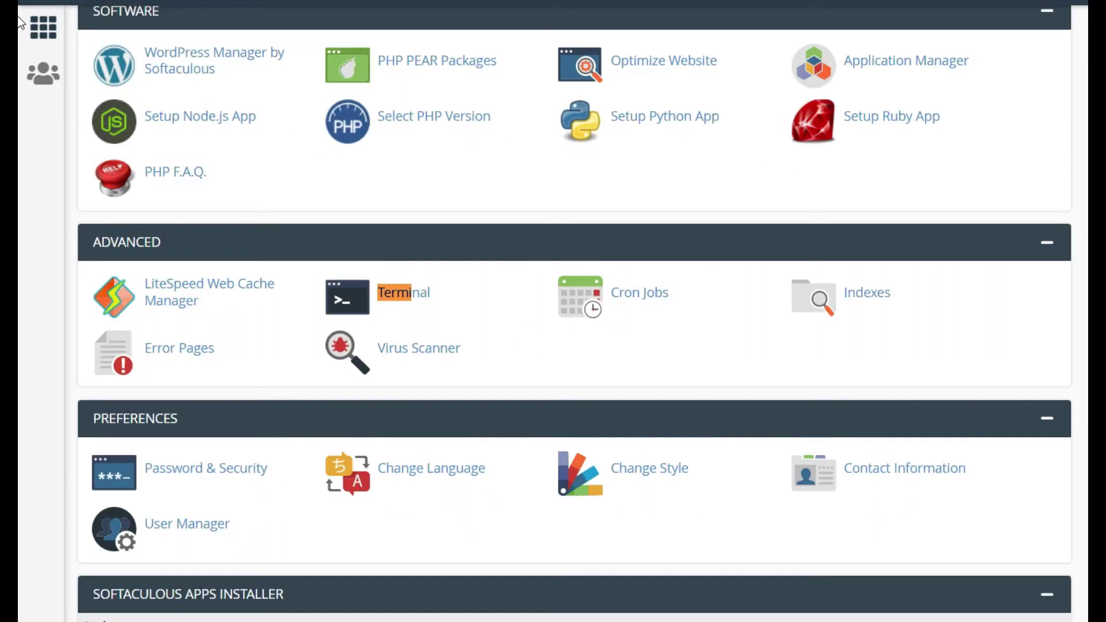
left_click(406, 301)
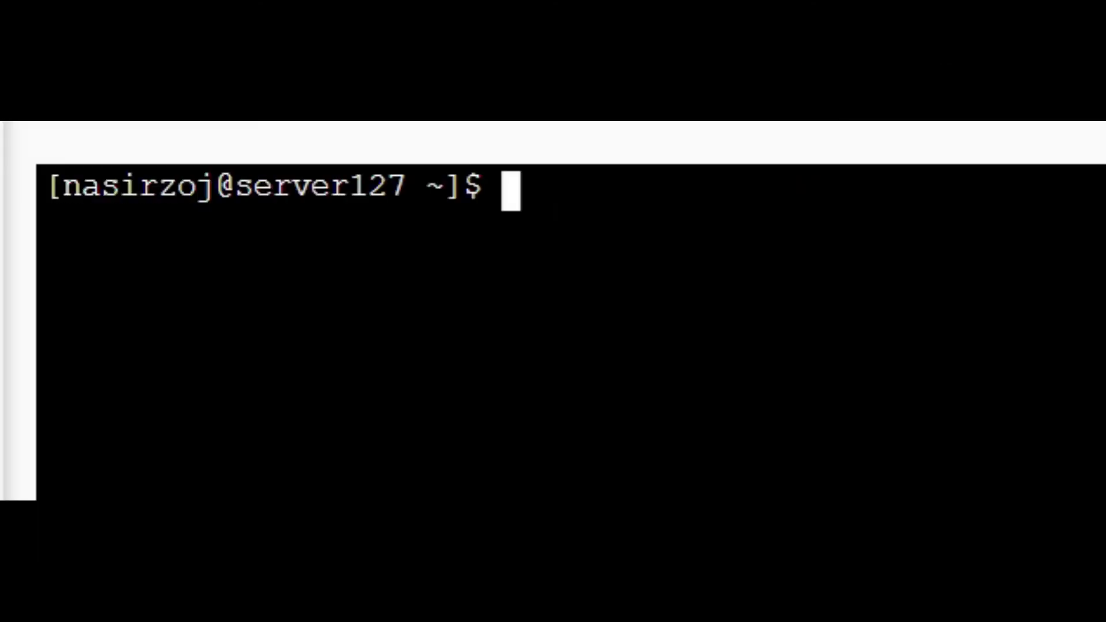
type("ln ")
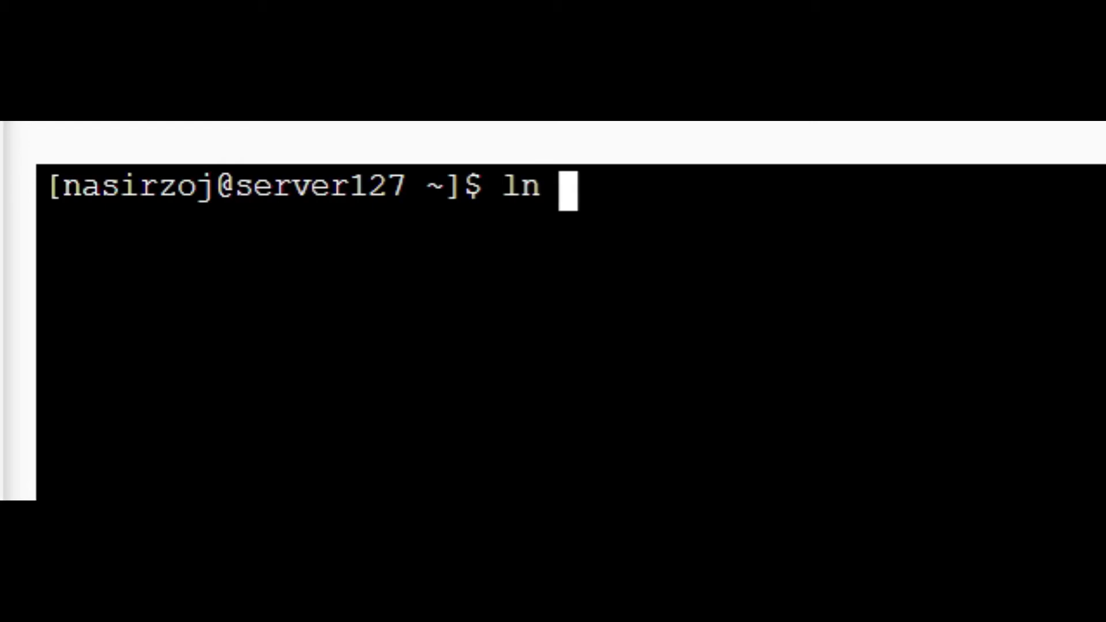
type("-s")
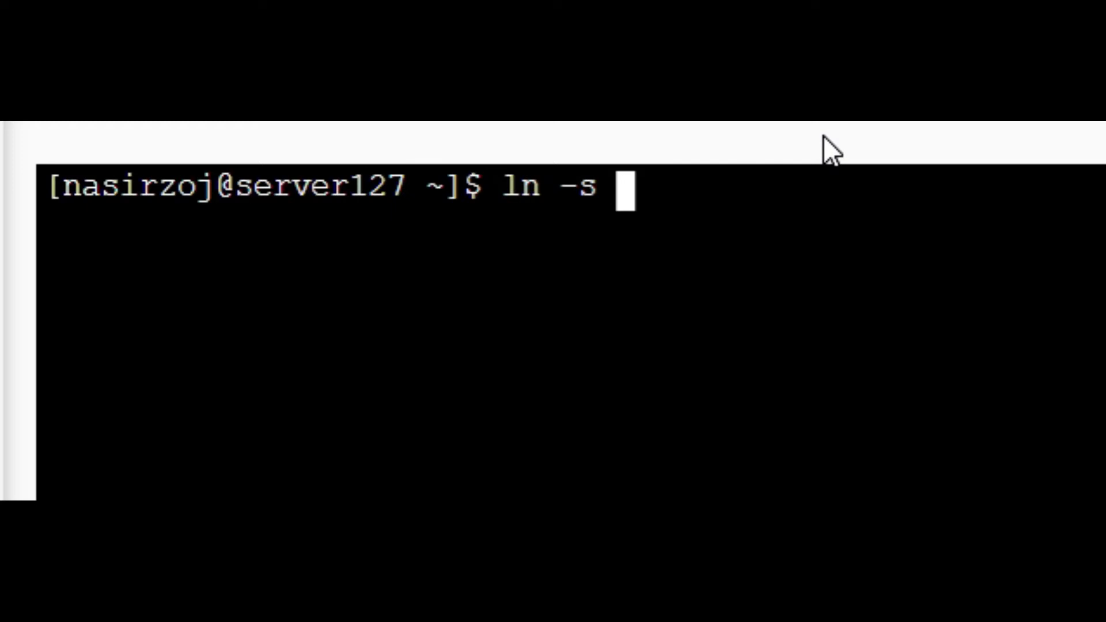
type(" \"\"")
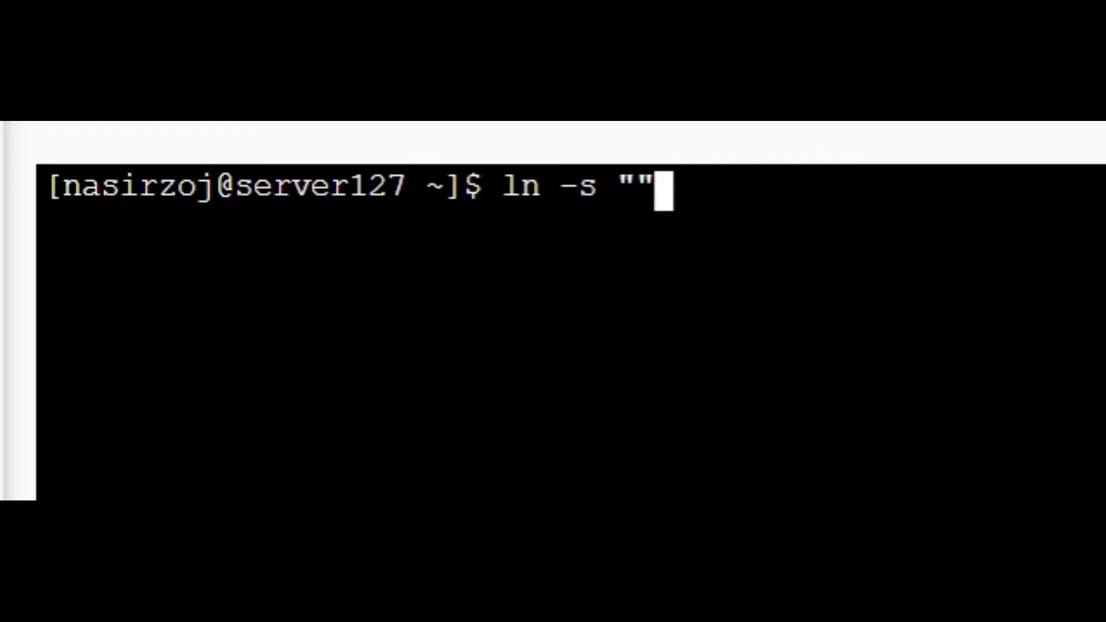
key("Left")
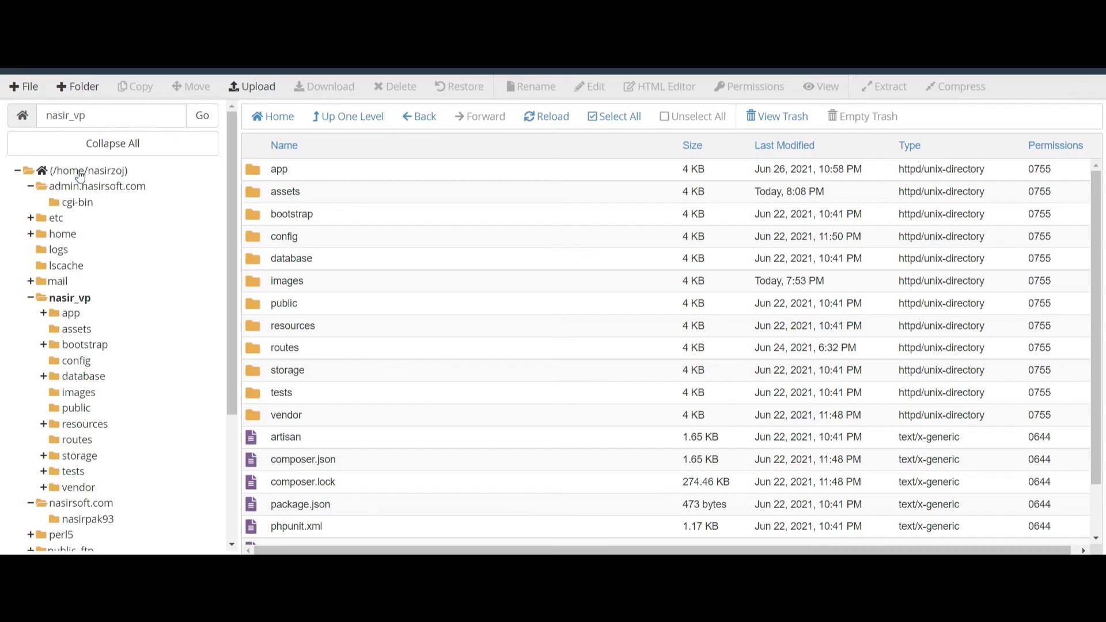
Type the source path /home/nasirzoj/nasir_vp/ using File Manager's paths, then view the empty assets folder
left_click(80, 171)
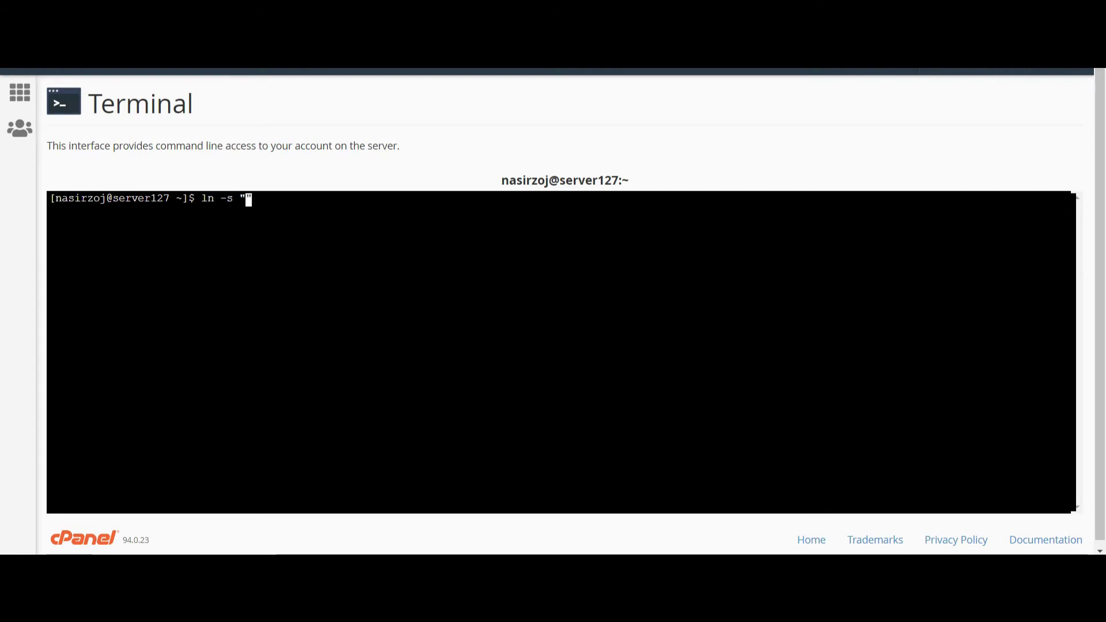
type("/home")
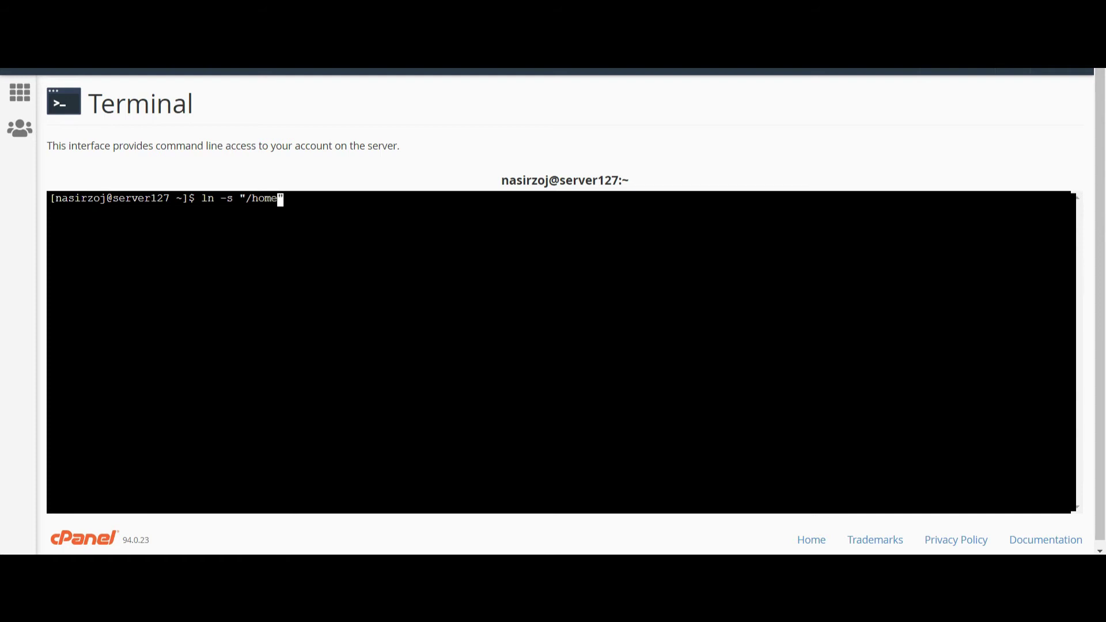
type("/nasirzoj/")
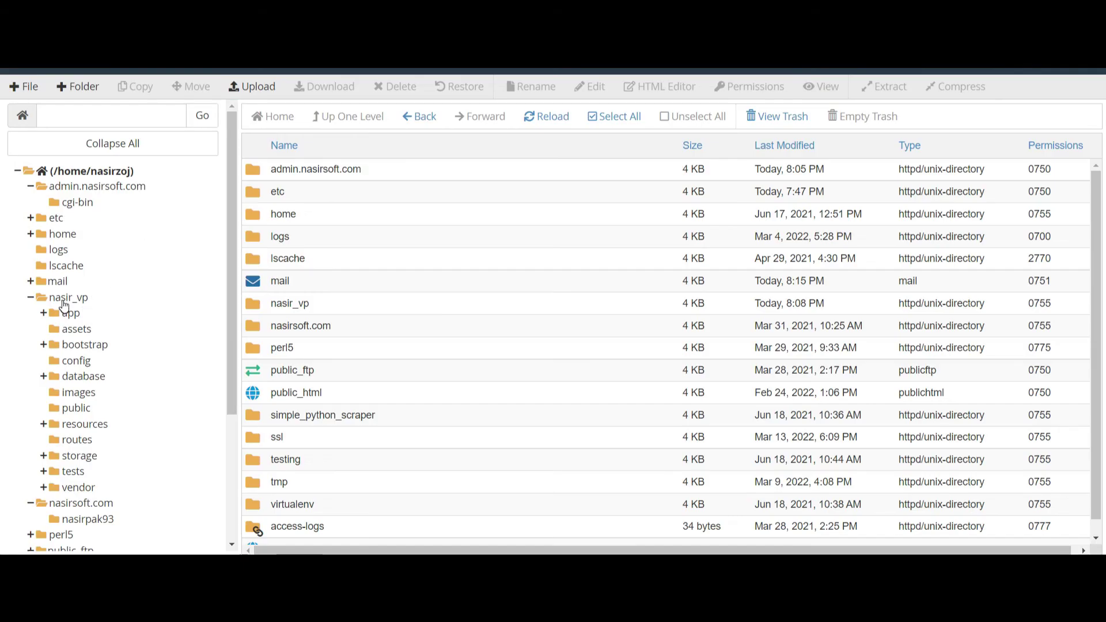
left_click(63, 302)
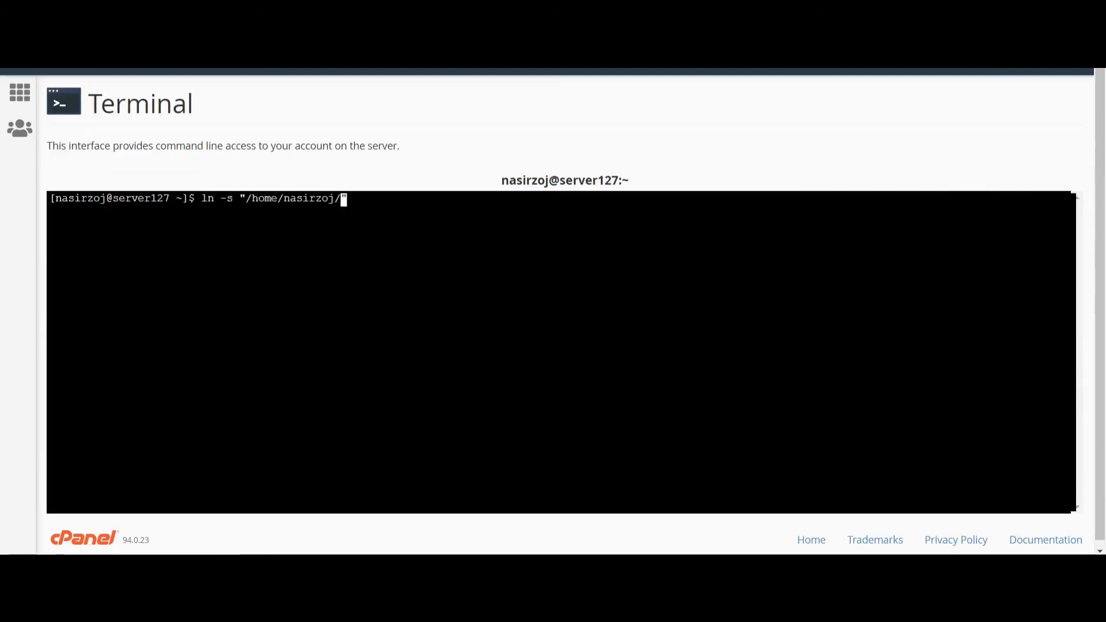
type("nasir")
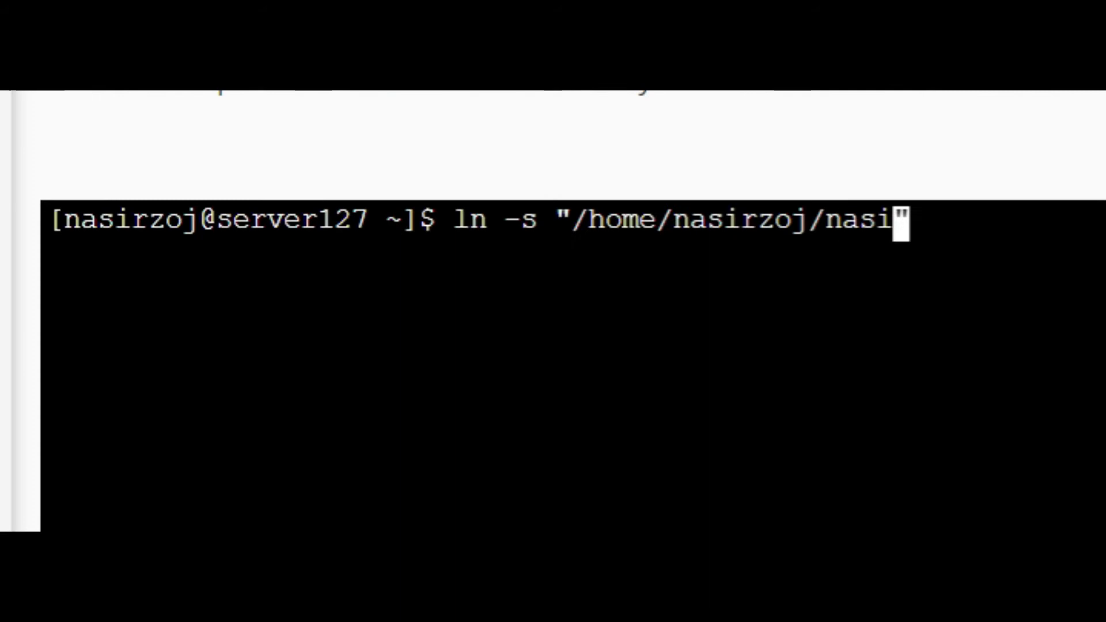
type("_vp")
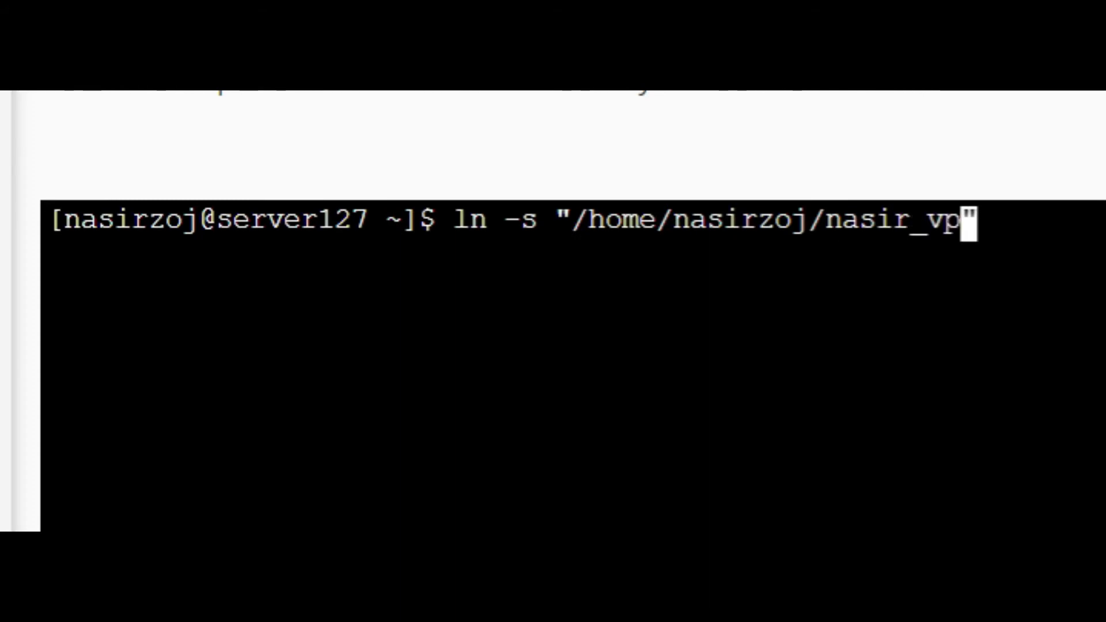
type("/")
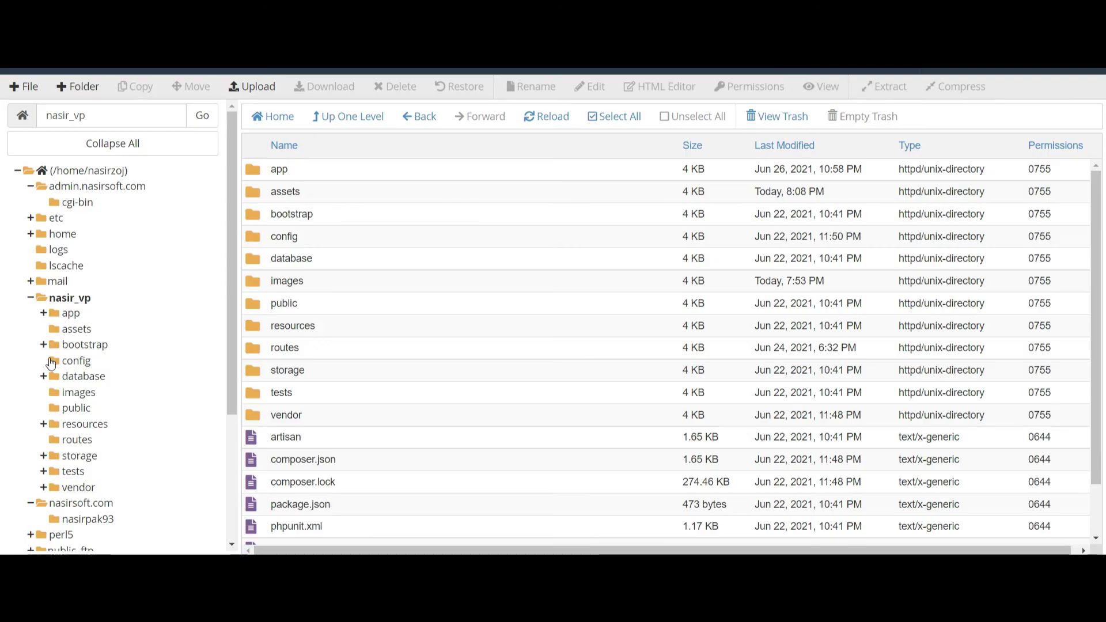
left_click(76, 330)
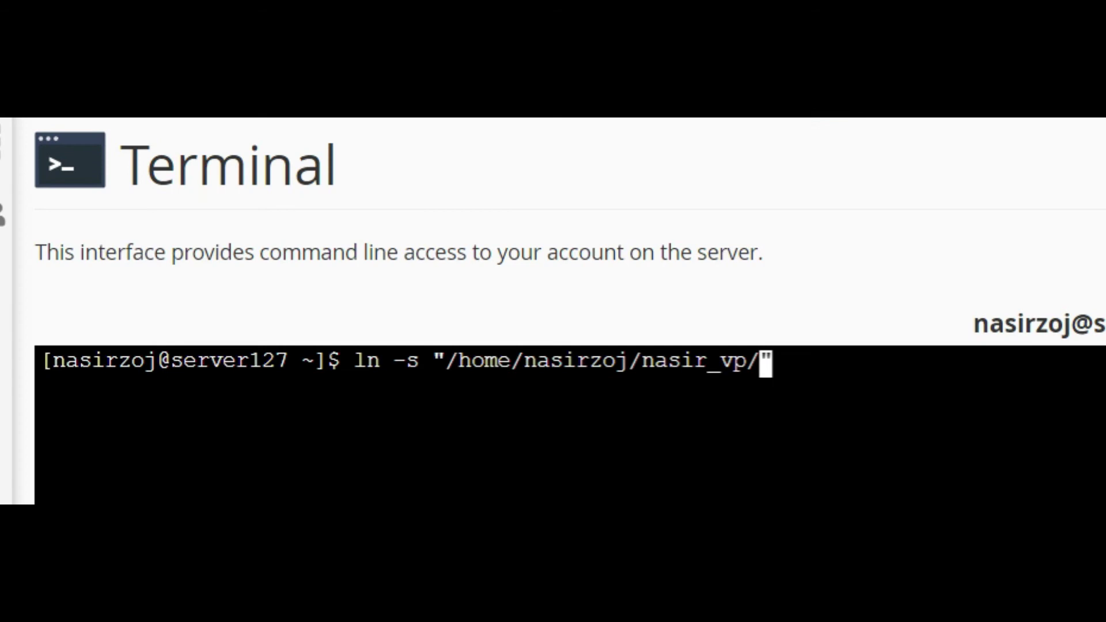
Complete source "/home/nasirzoj/nasir_vp/assets" and begin a quoted target path /home/nasirzoj/
type("assets")
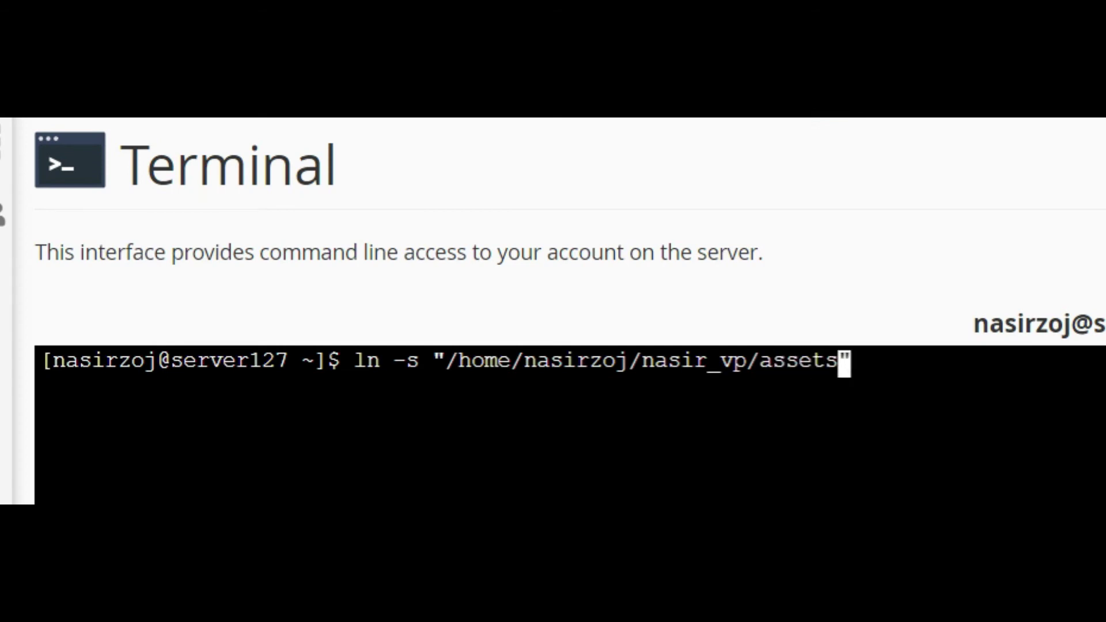
key("Right")
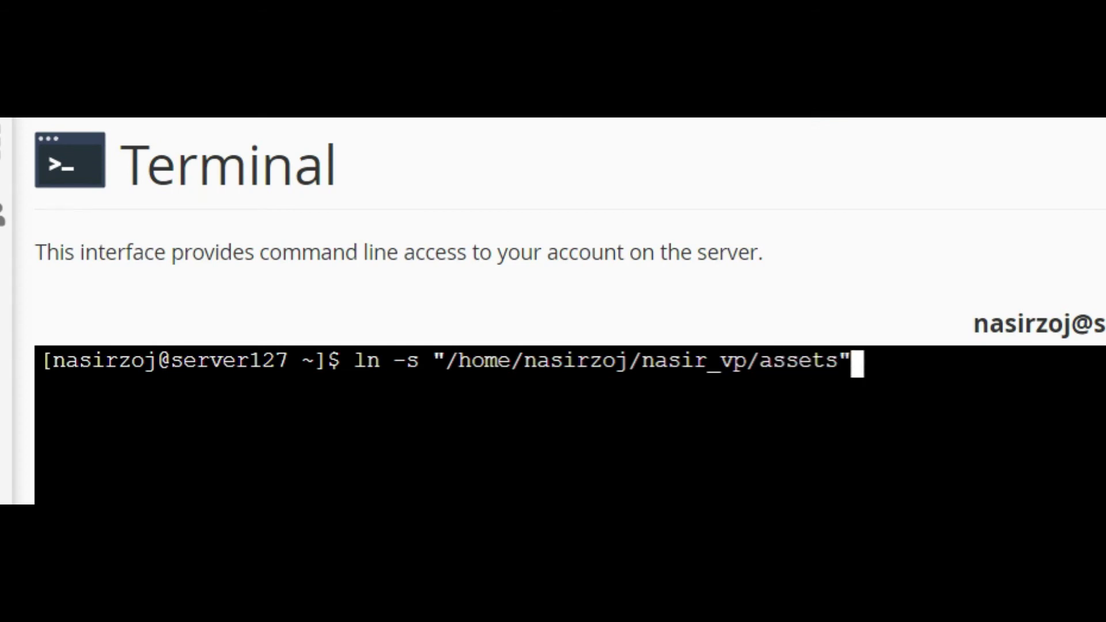
type("\"")
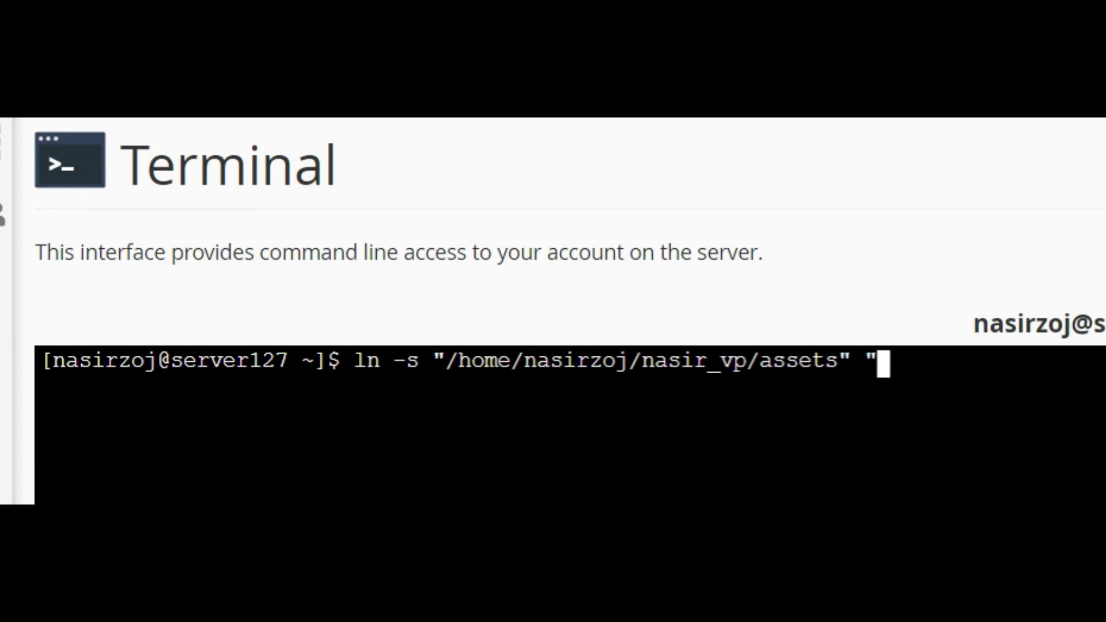
type("\"")
key("Left")
type("/")
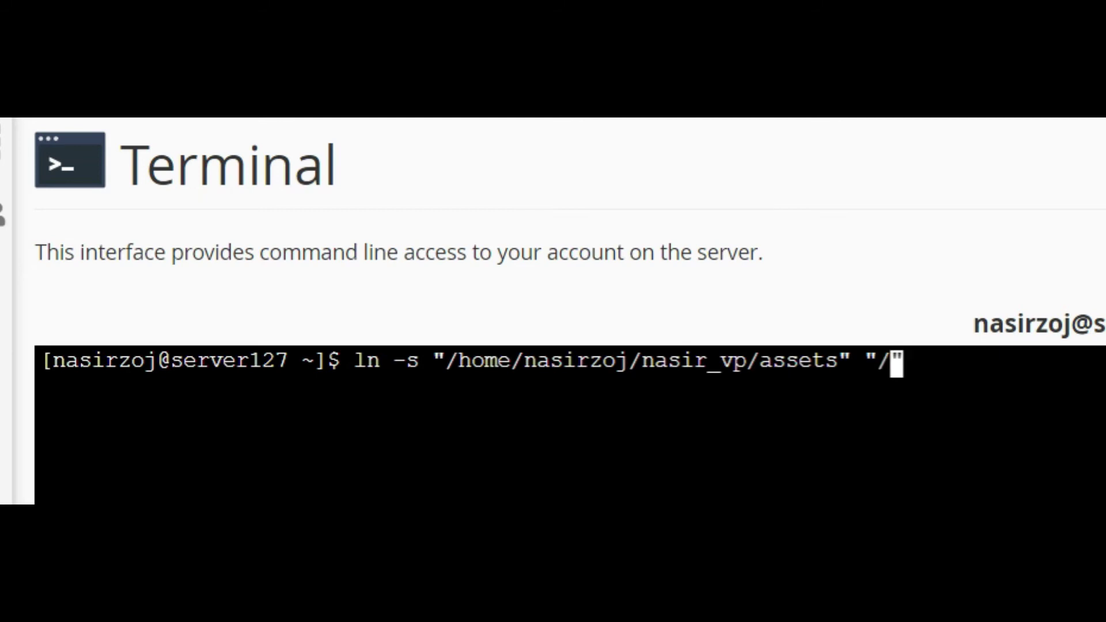
type("home")
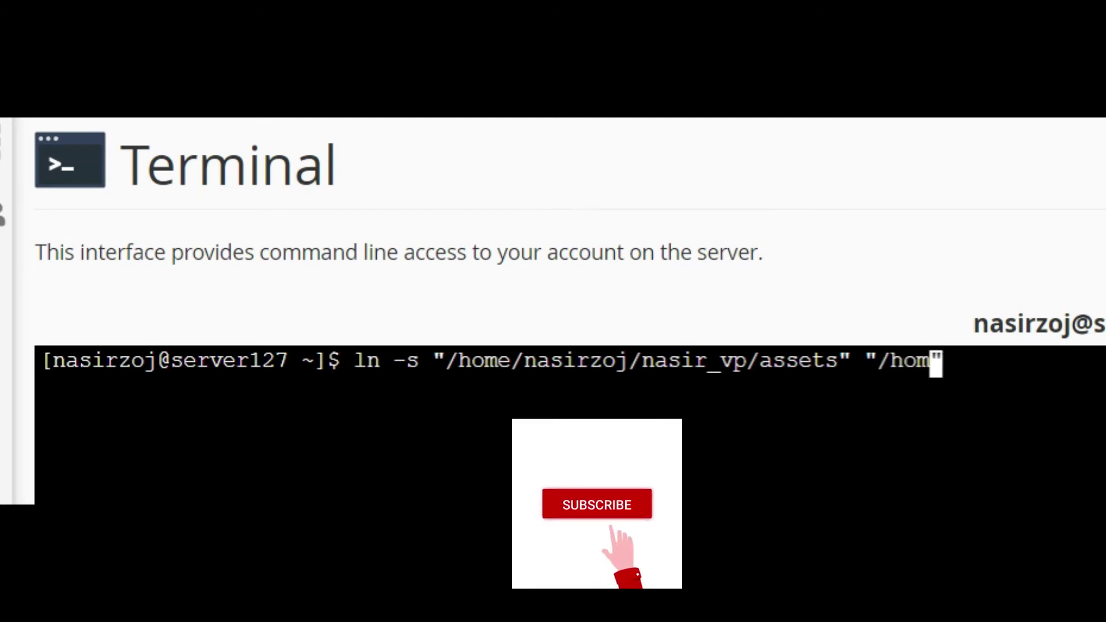
type("/na")
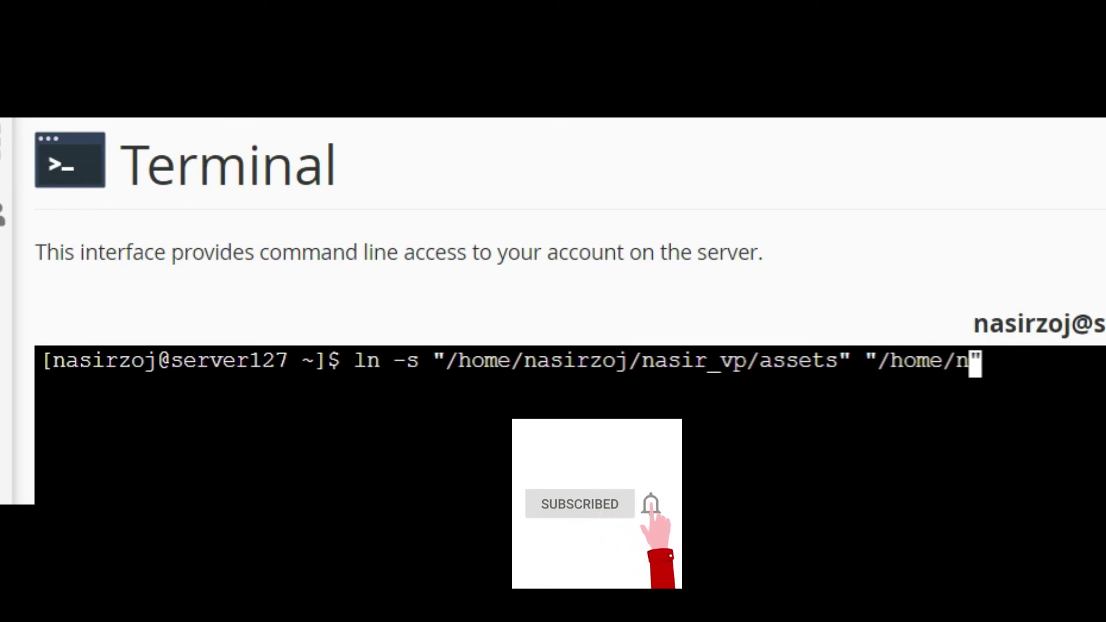
type("sir")
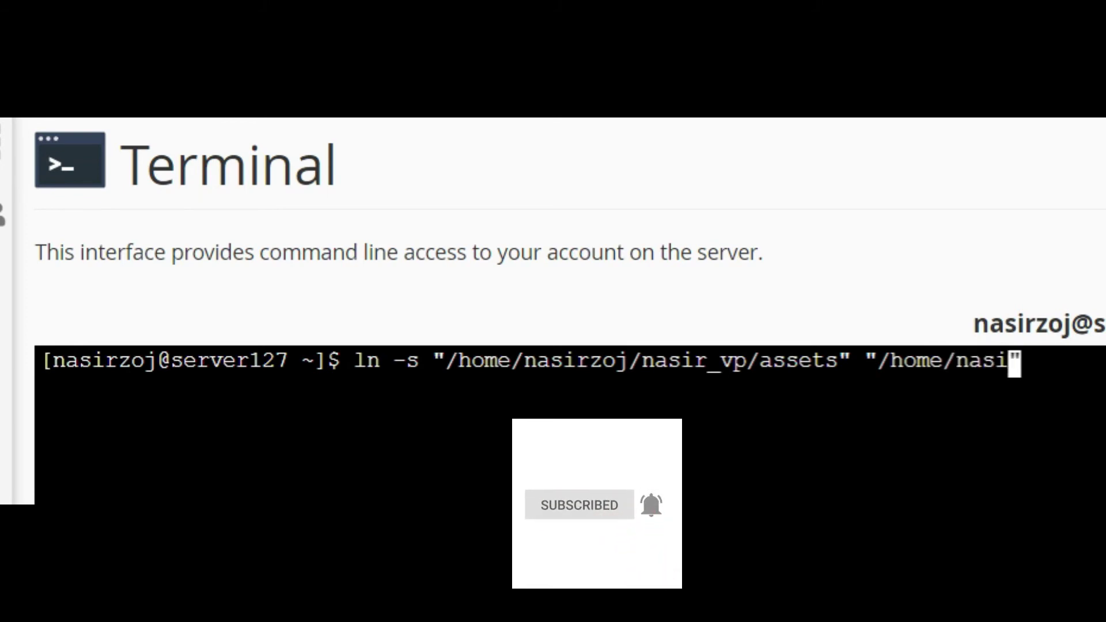
type("zoj")
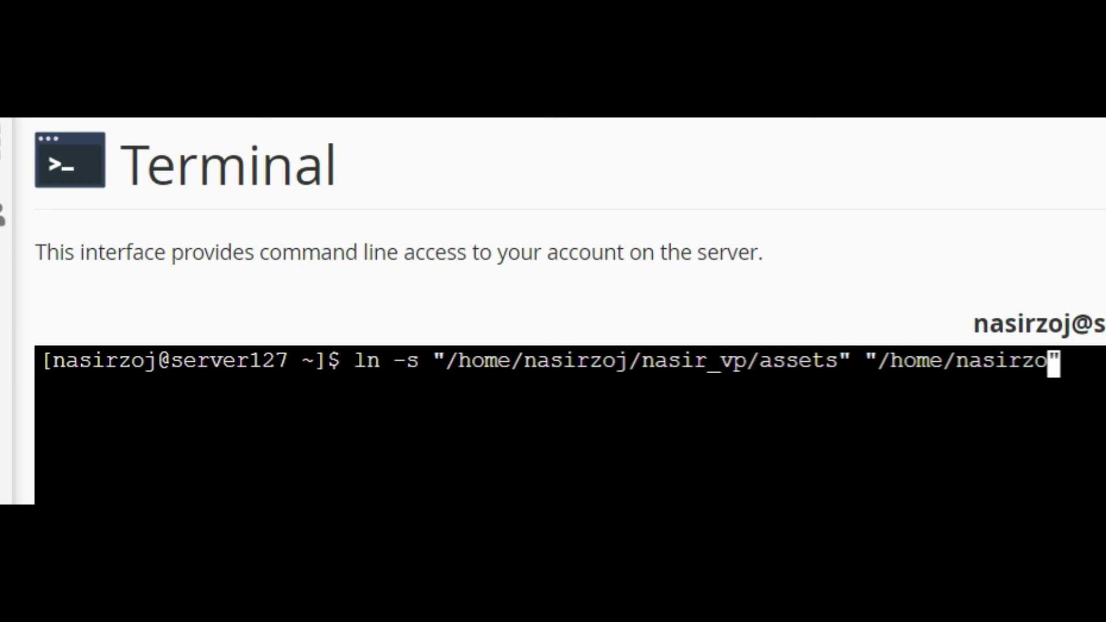
type("/")
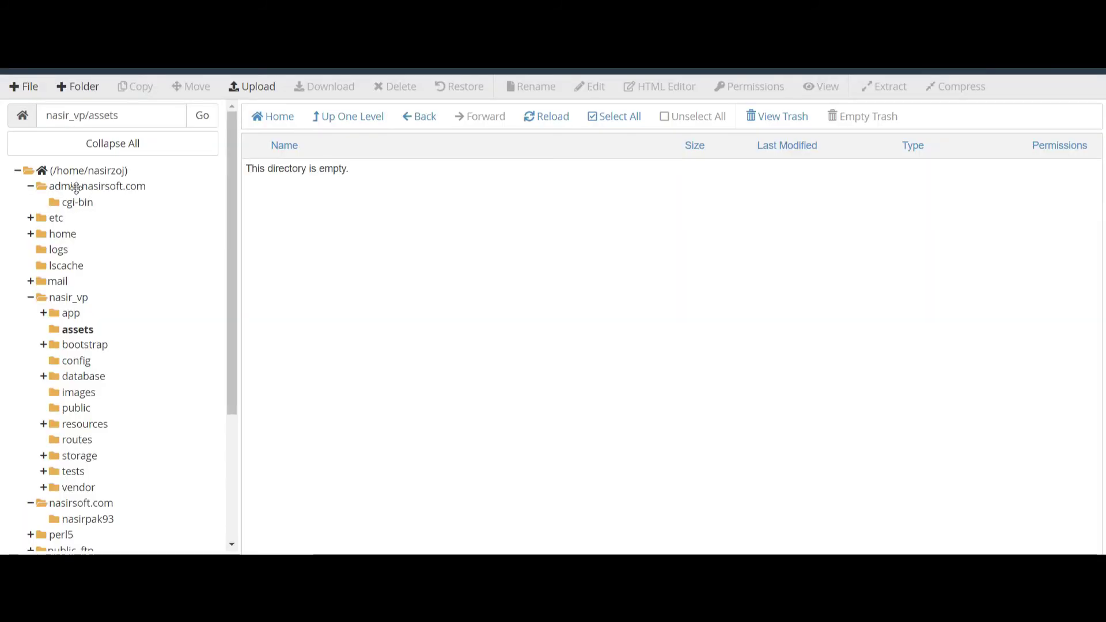
Finish the target as /home/nasirzoj/admin.nasirsoft.com, review both paths, and run the ln -s command
left_click(76, 187)
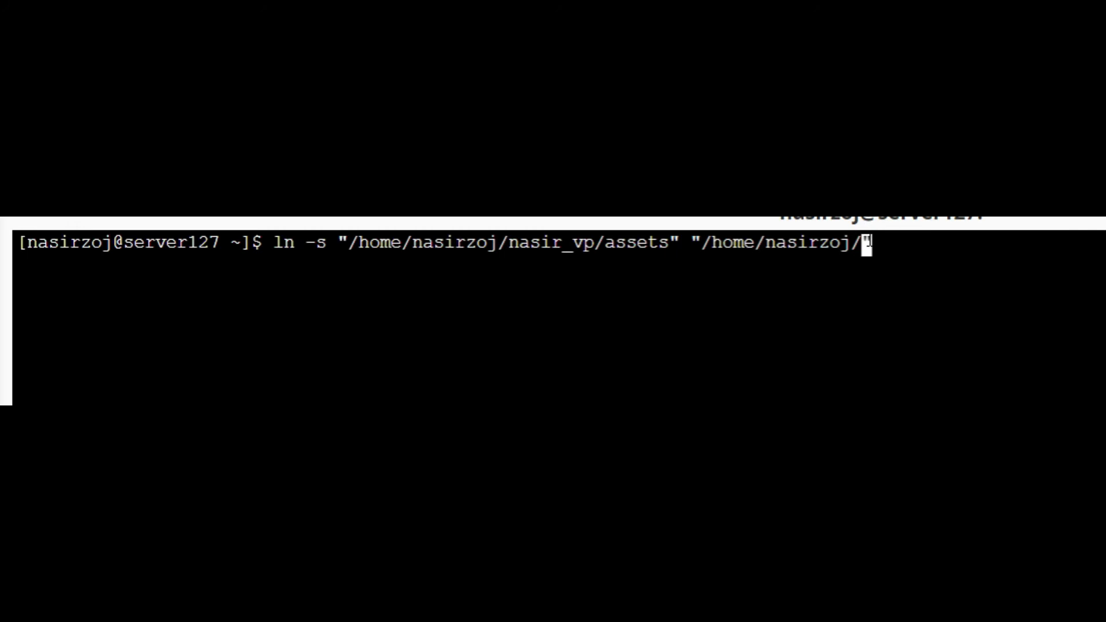
type("admin")
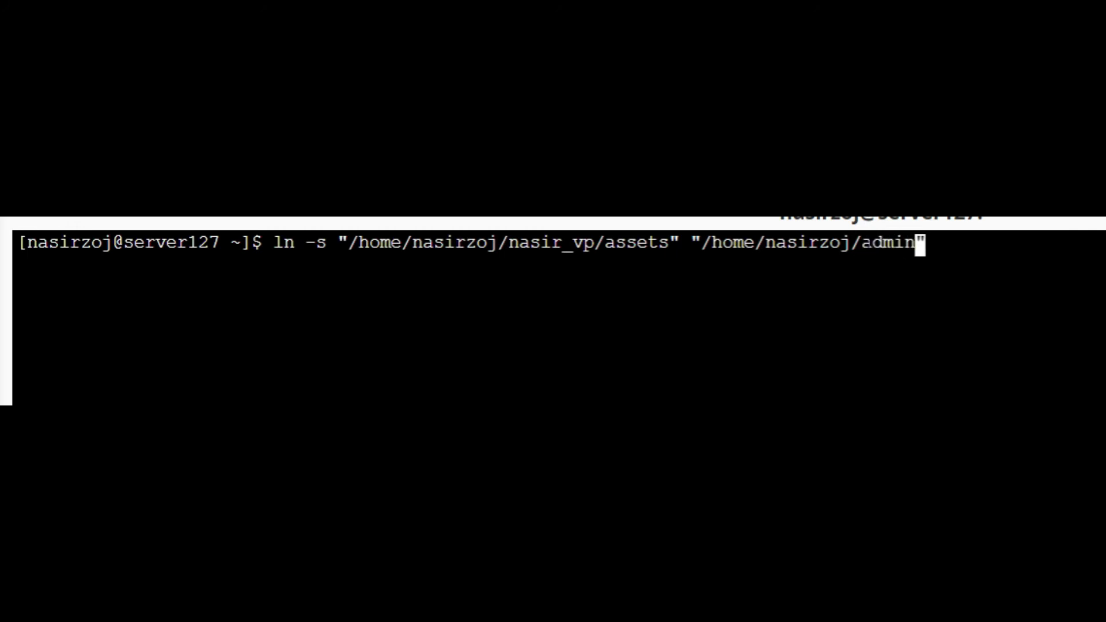
type(".nasirs")
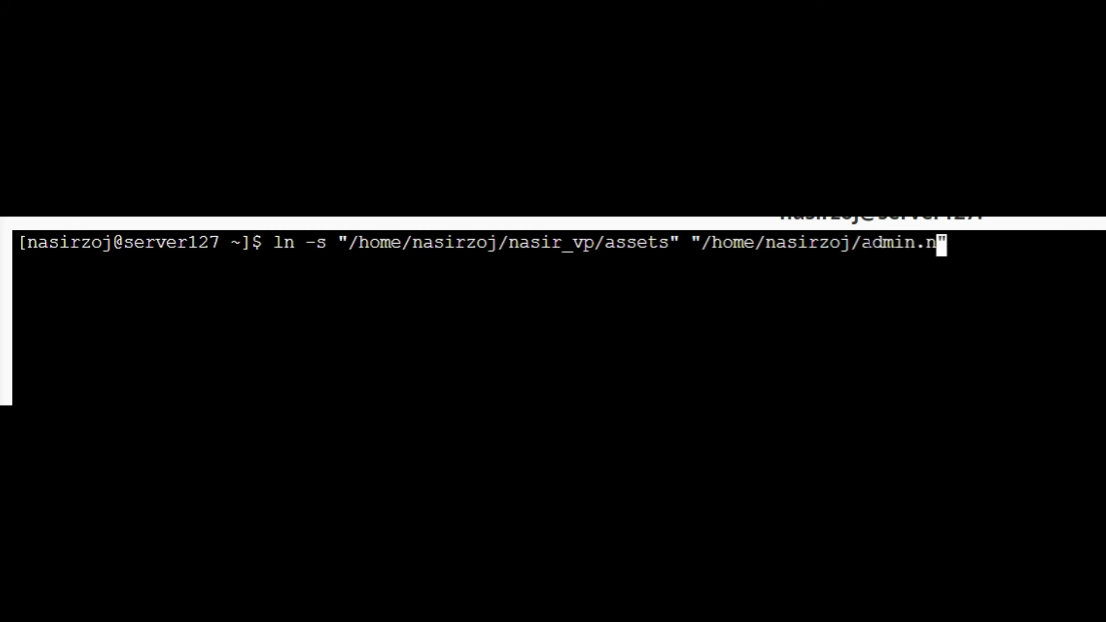
type("oft.com")
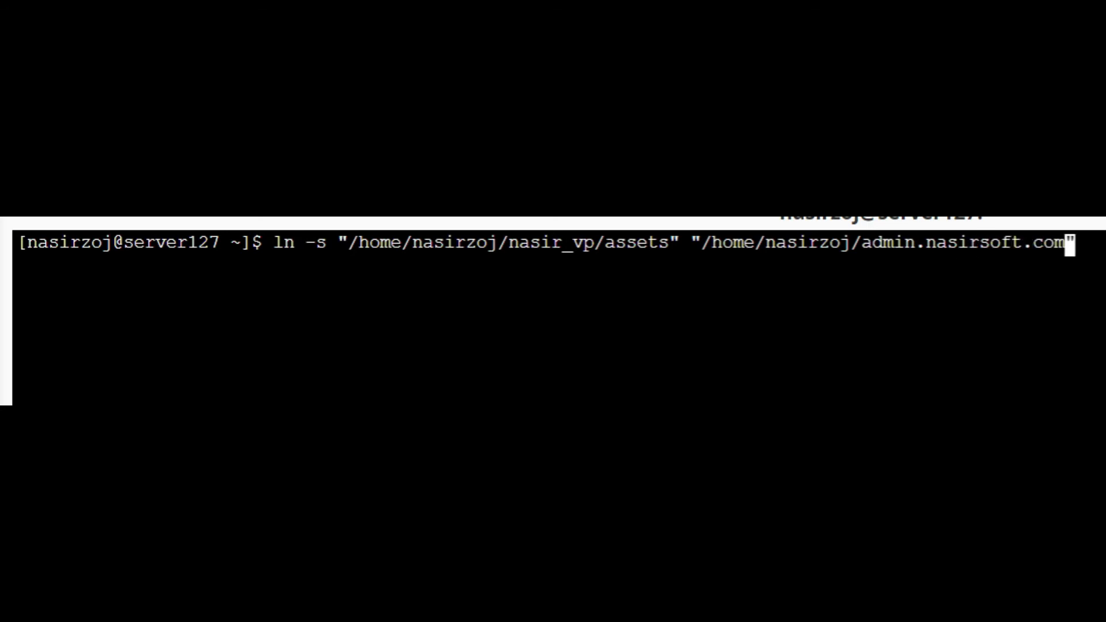
key("Right")
left_click_drag(348, 241, 669, 242)
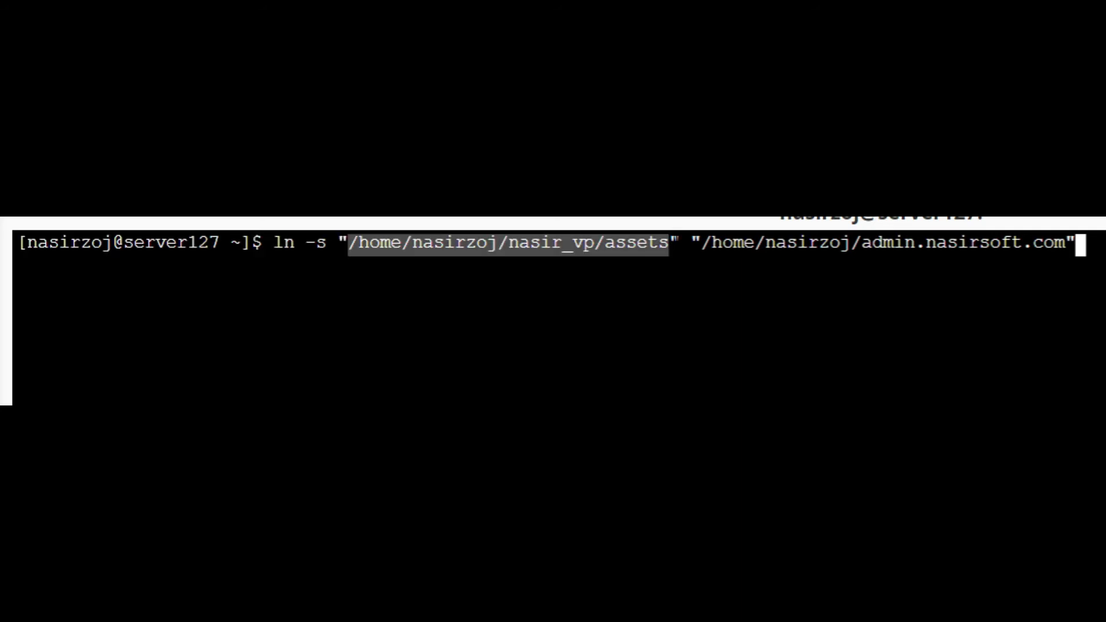
left_click(352, 242)
left_click_drag(338, 242, 670, 242)
left_click_drag(713, 242, 1082, 244)
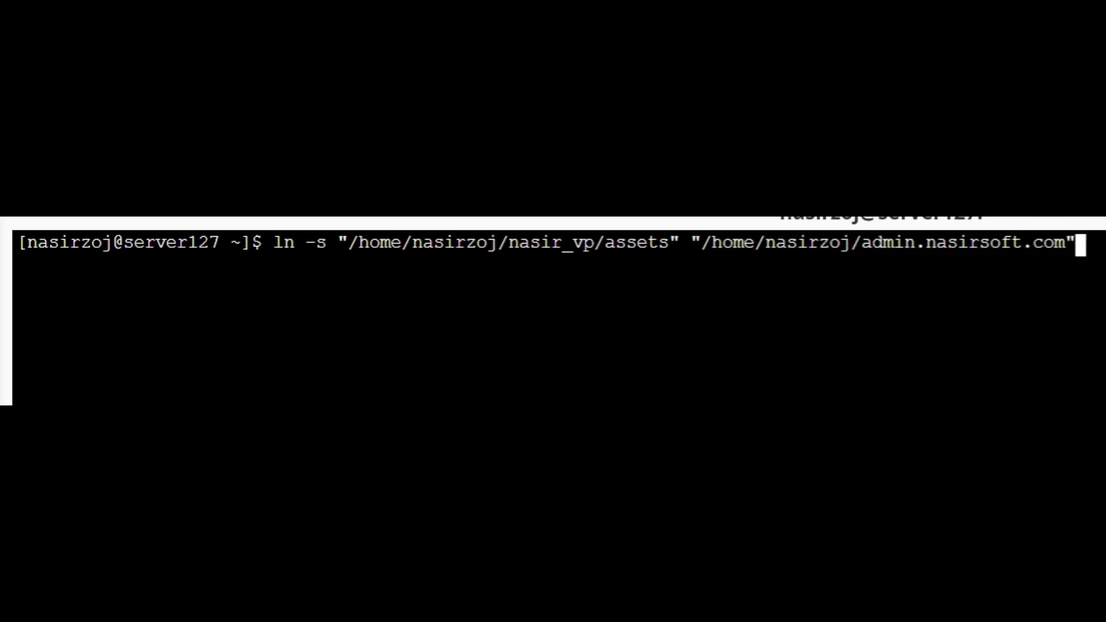
key("Return")
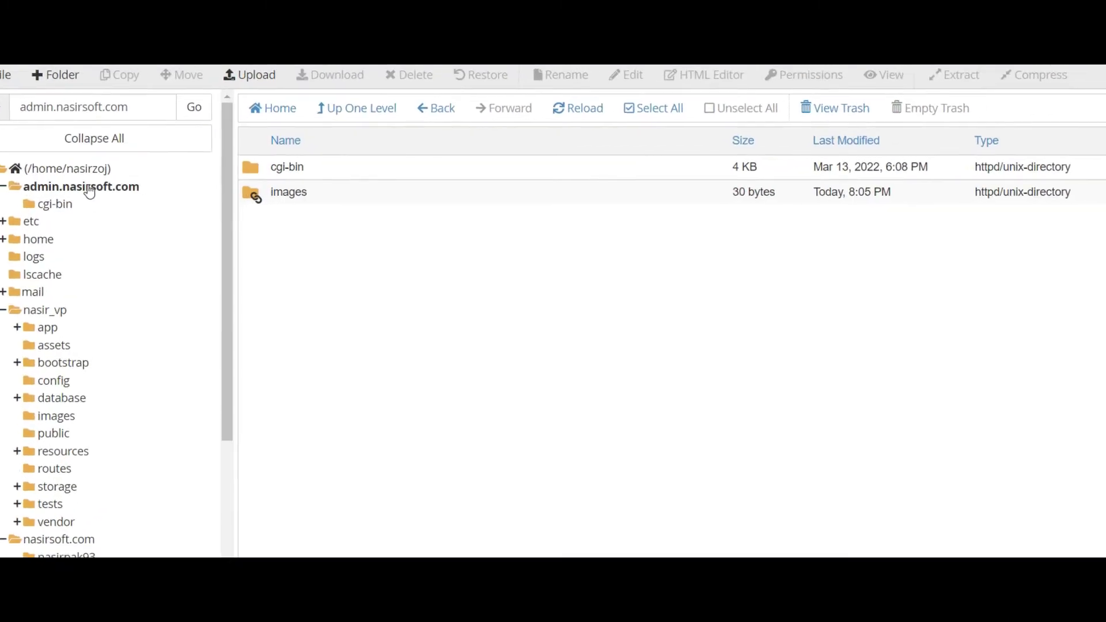
Refresh admin.nasirsoft.com and open its new linked assets folder, which shows as empty
left_click(74, 193)
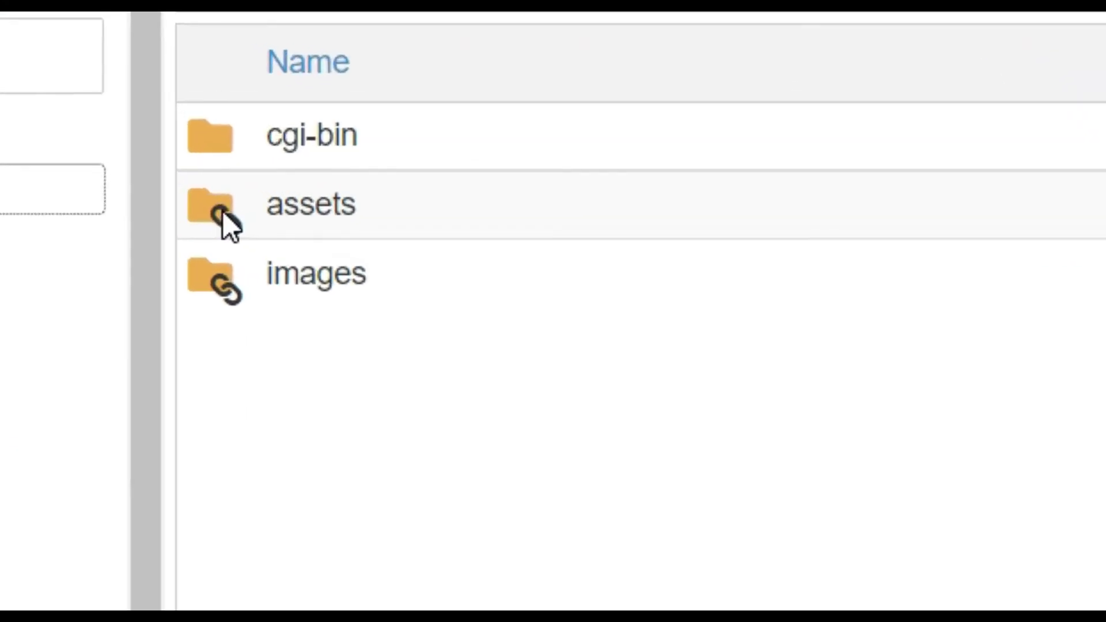
left_click(221, 225)
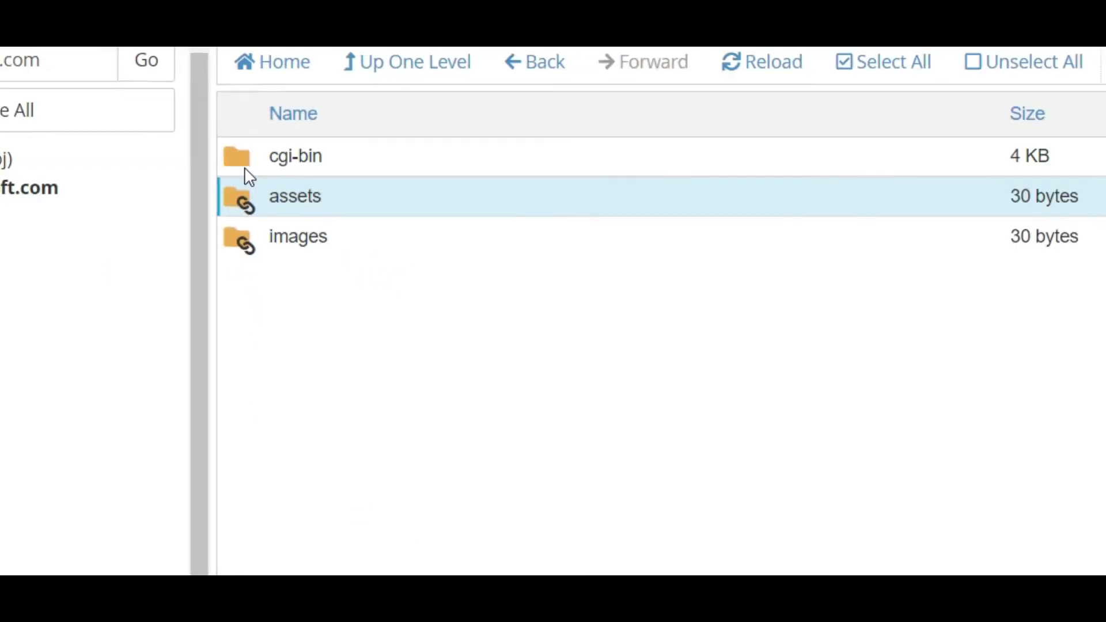
double_click(253, 197)
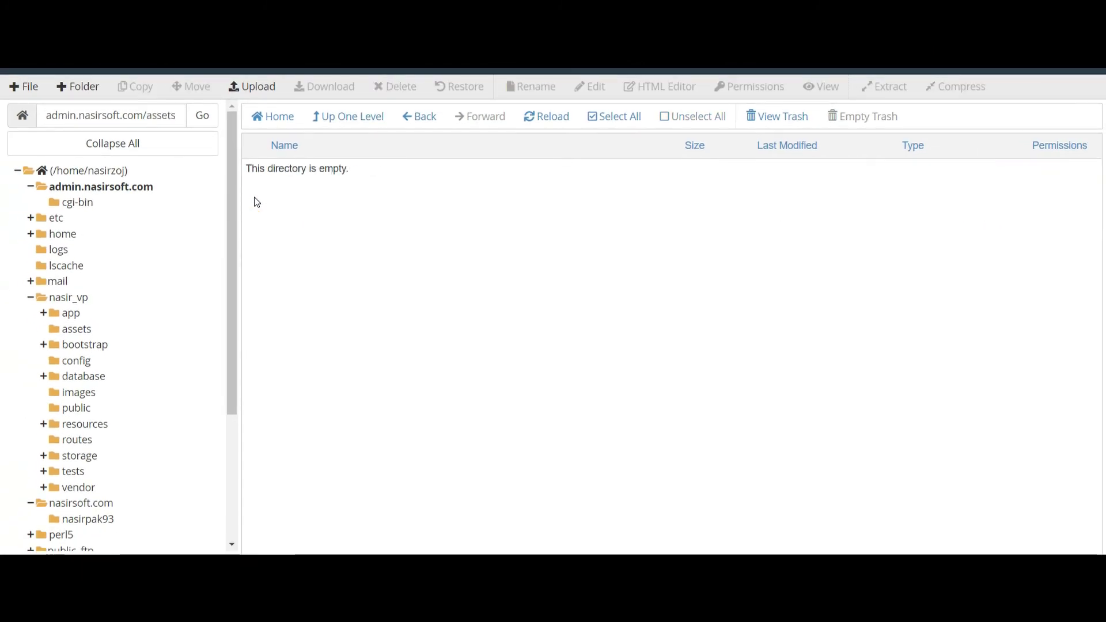